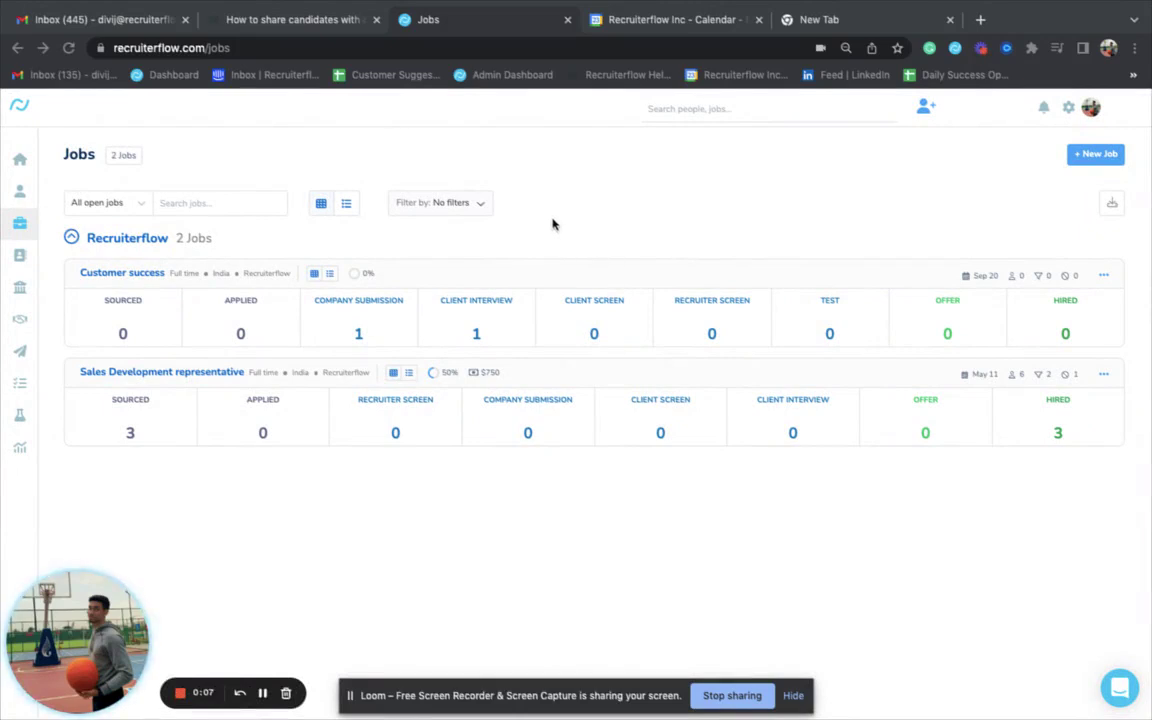
Step: Open the Customer success job for editing and review its client contacts
click(795, 697)
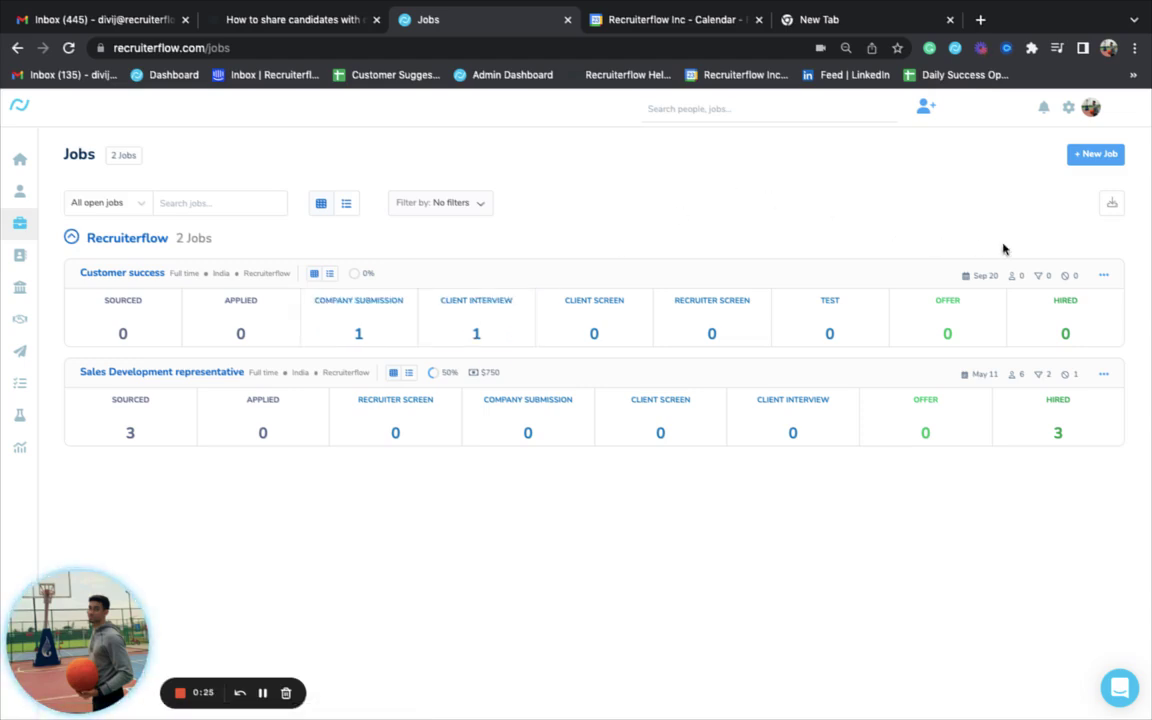
click(1105, 278)
click(1068, 293)
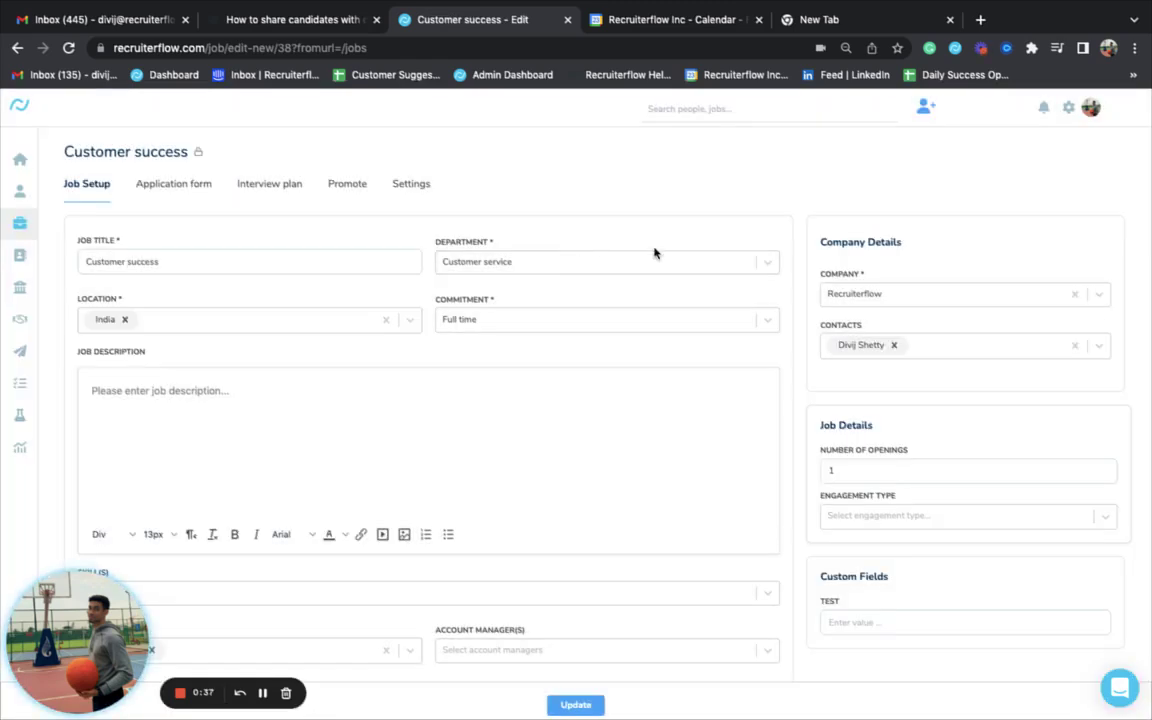
click(940, 351)
click(898, 292)
Step: In the interview plan, share the Company Submission stage with contacts
click(252, 195)
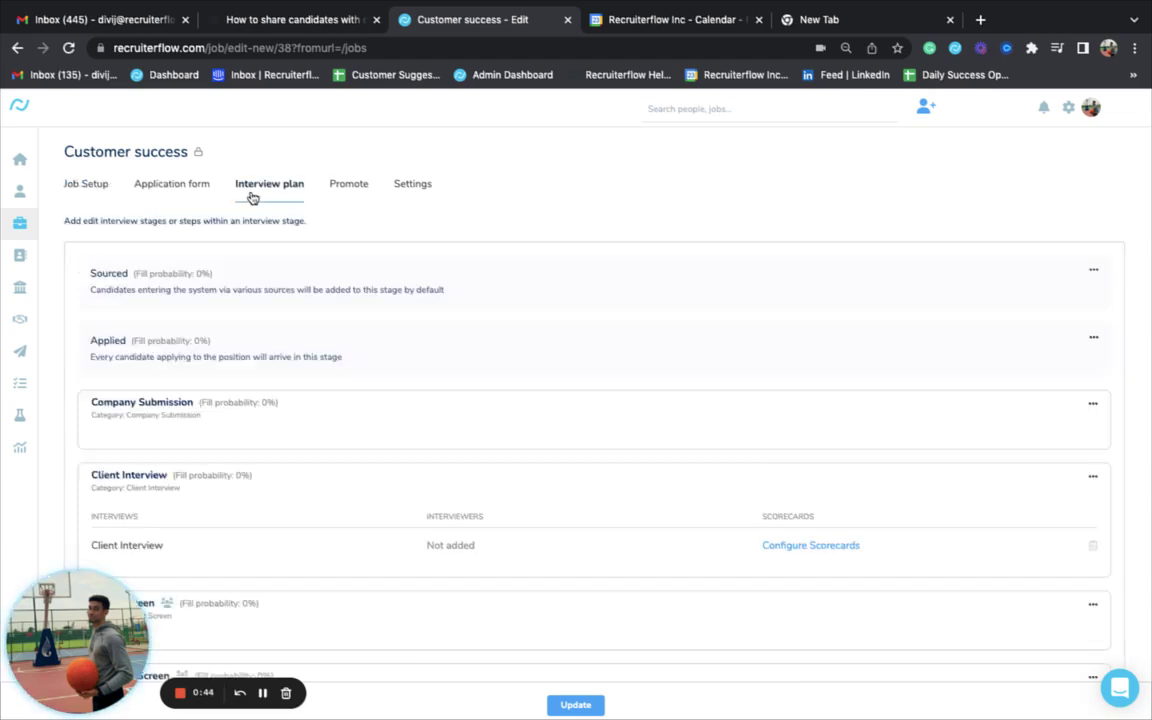
scroll(522, 352, down, 2)
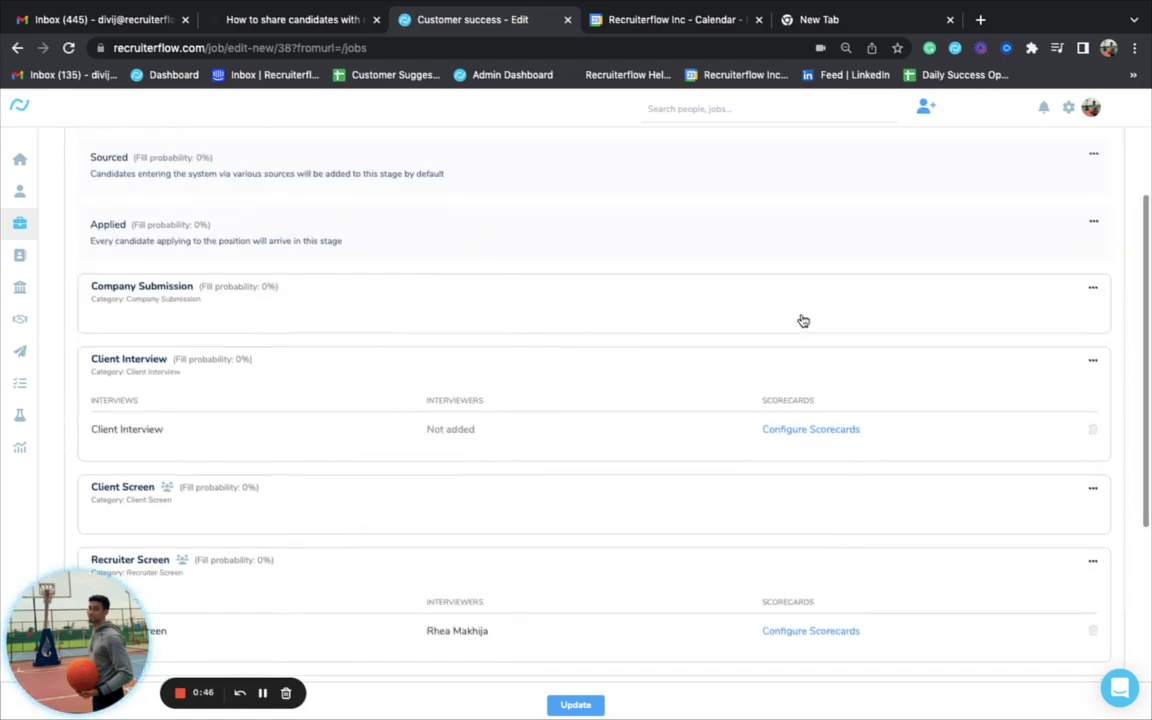
click(1094, 293)
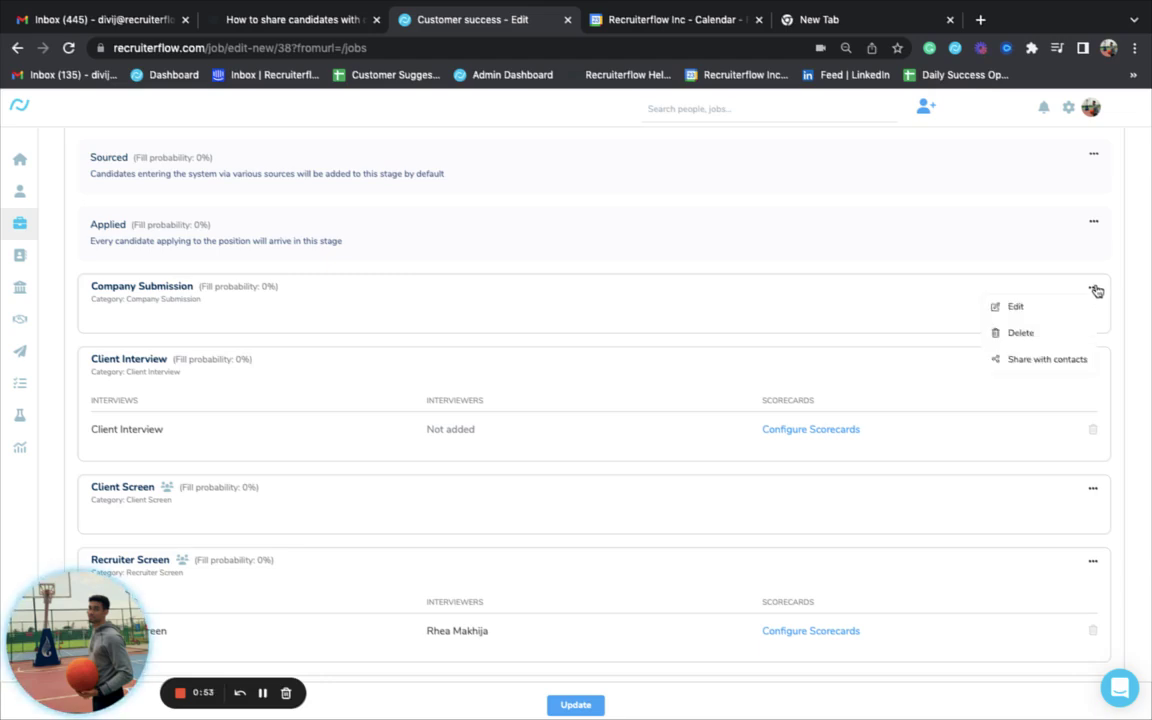
click(1019, 362)
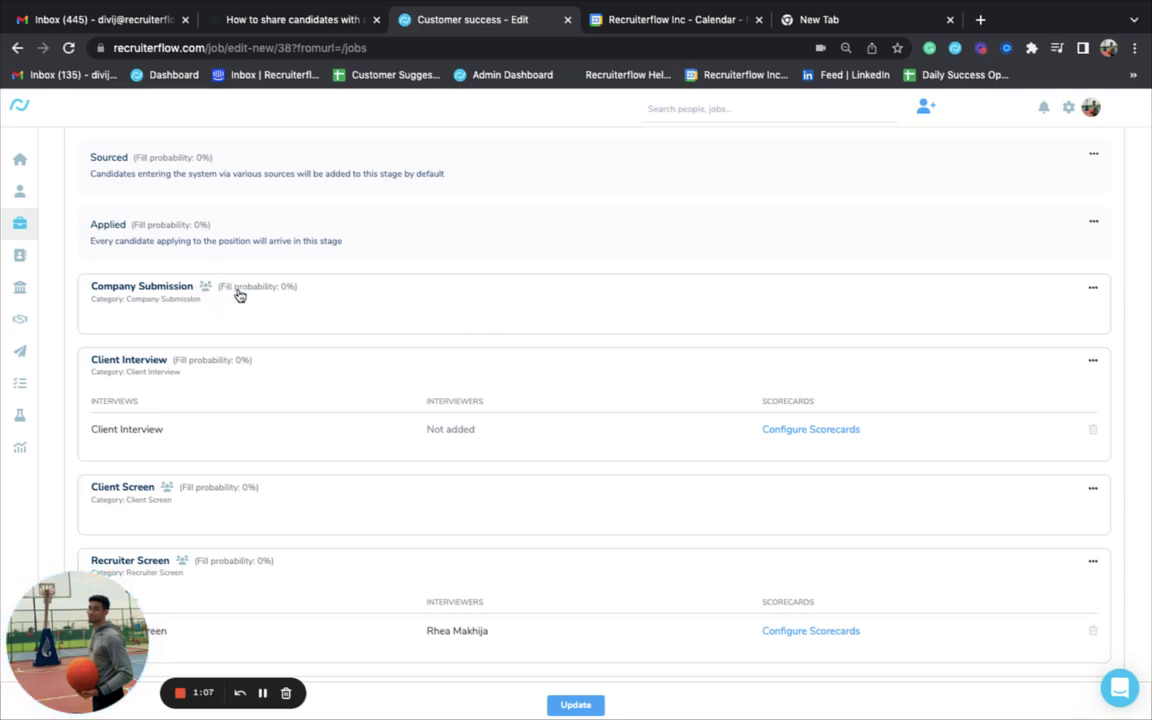
click(1093, 361)
Step: Share the Client Interview stage with contacts and confirm its menu now offers Unshare
click(1032, 436)
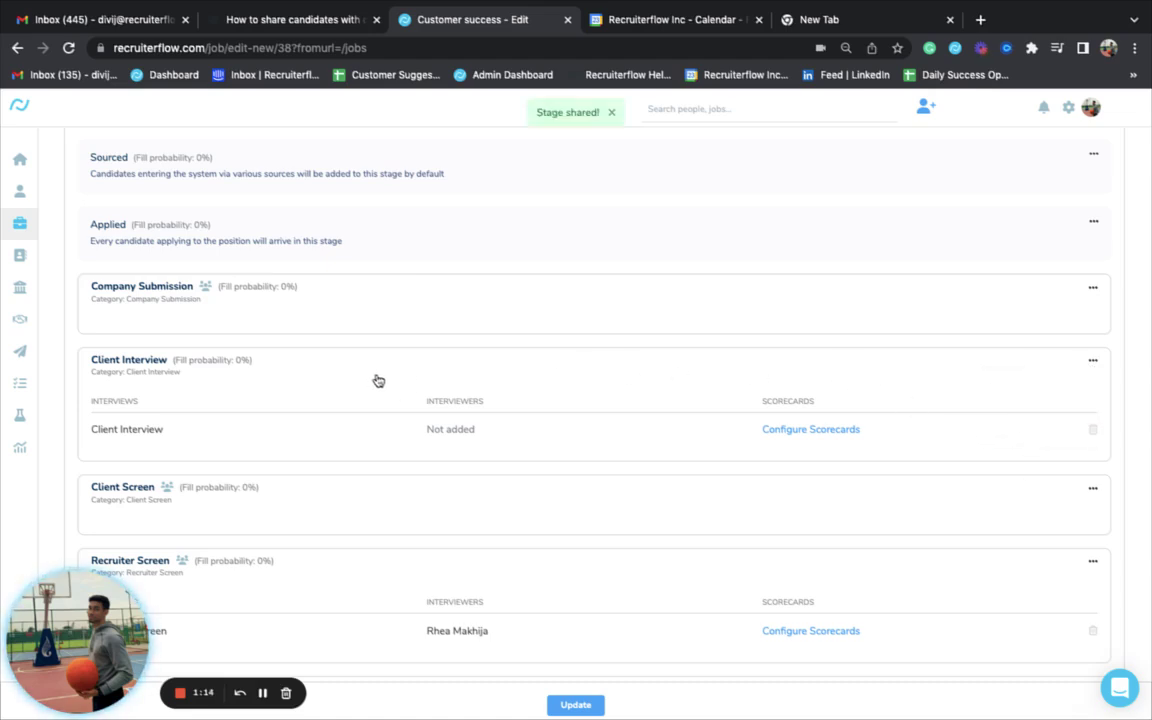
click(1093, 361)
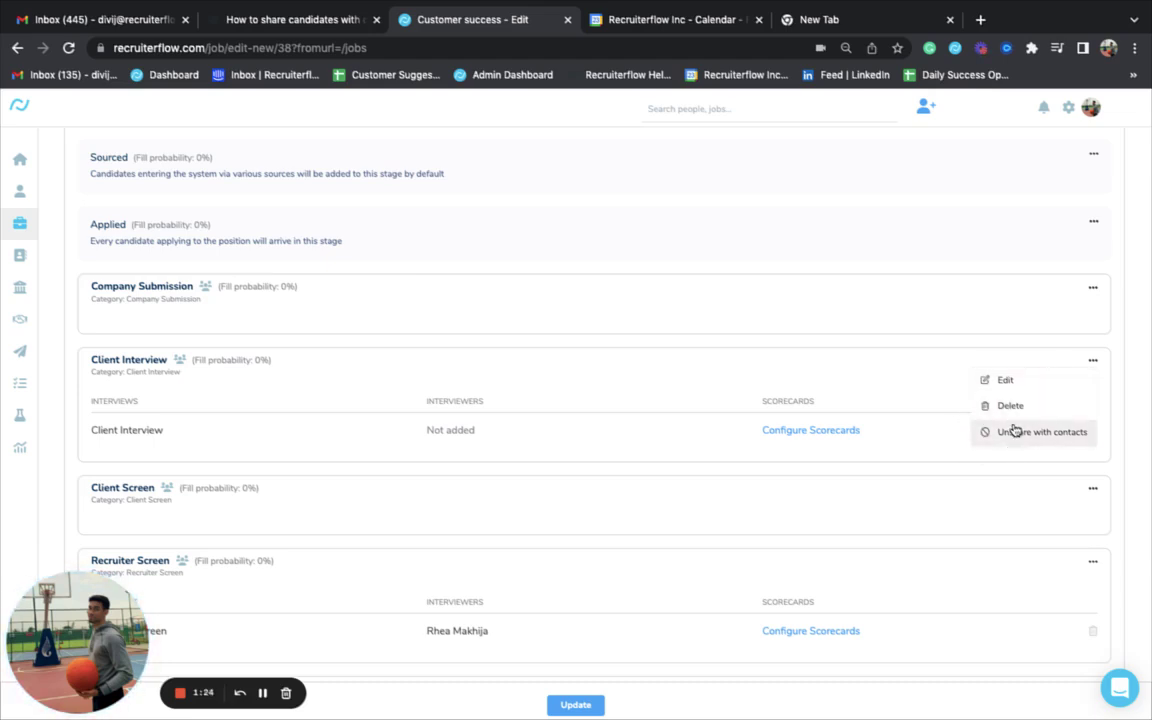
click(855, 339)
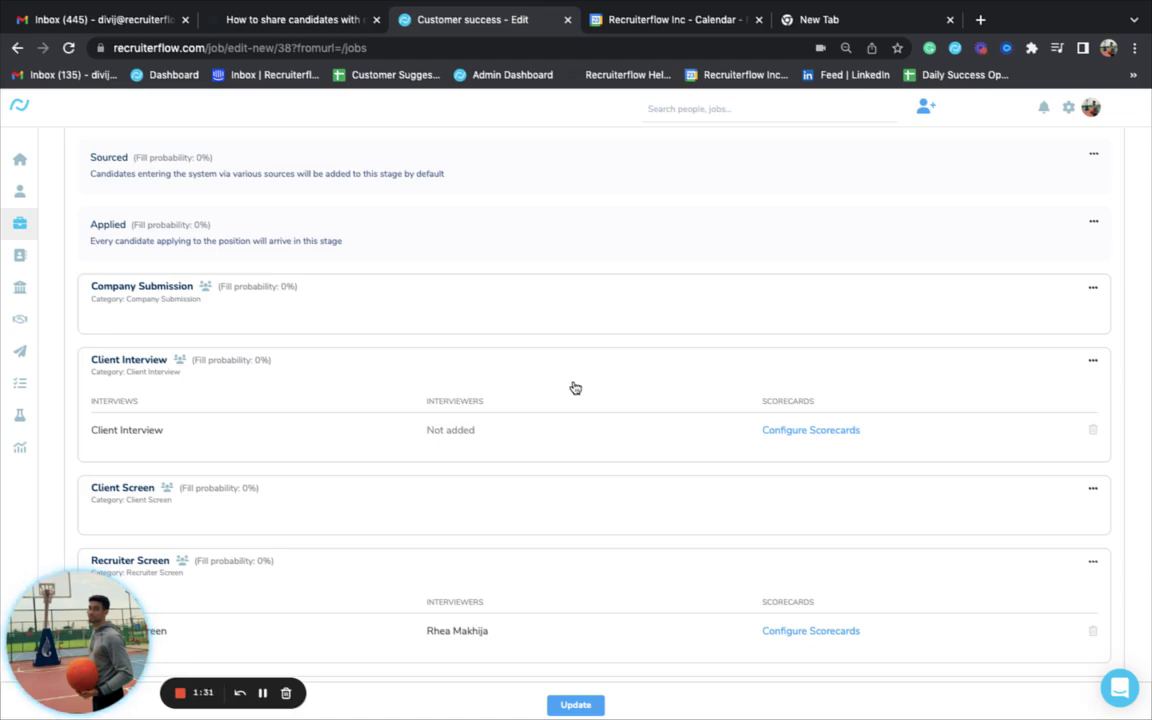
key(ctrl+Right)
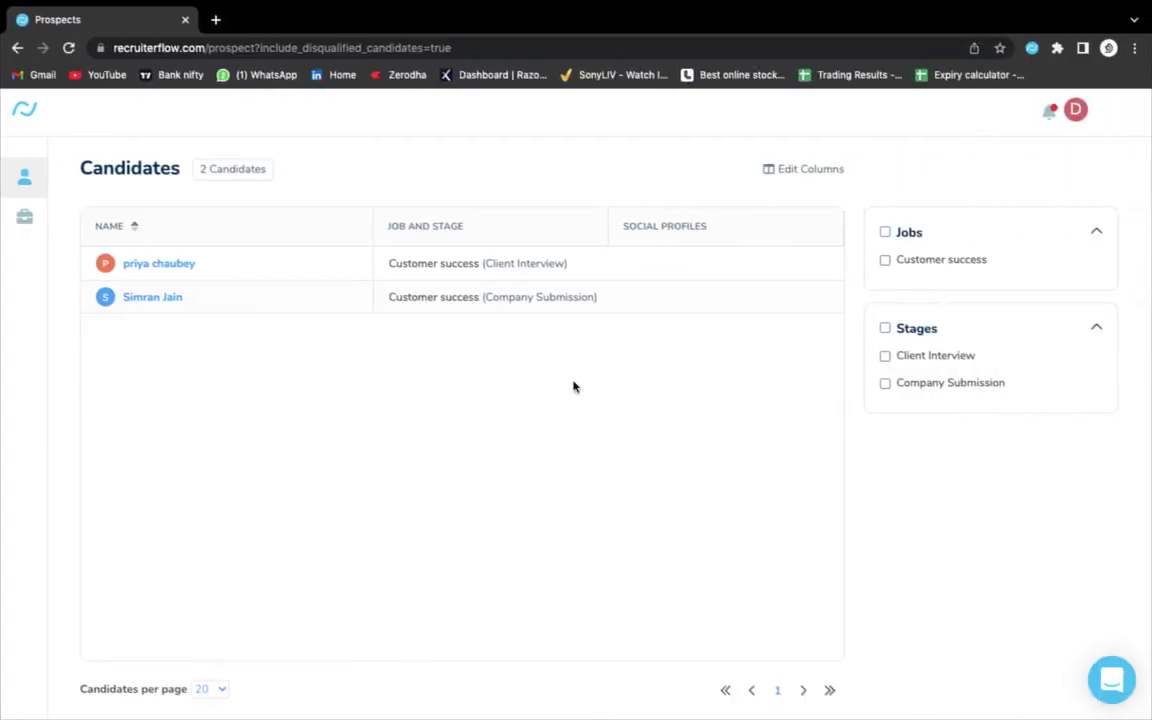
Step: Reload the contact portal, open the Client Interview candidate, and browse Notes, Scorecards and Files
click(69, 48)
click(25, 216)
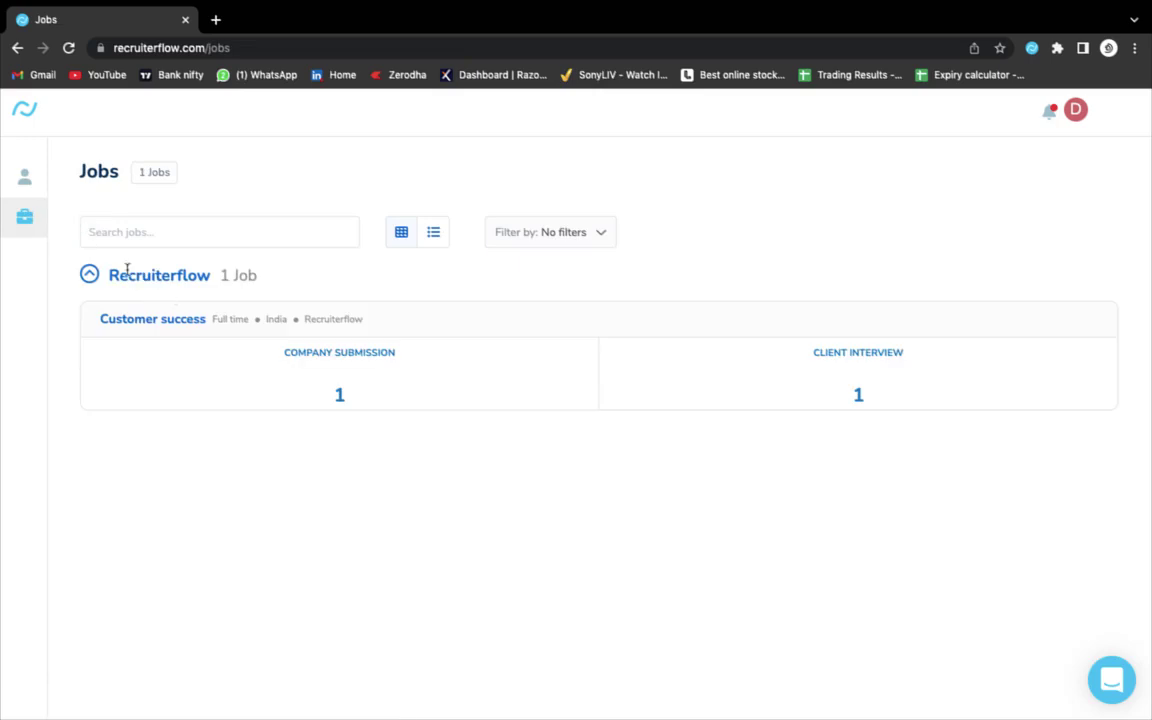
click(25, 177)
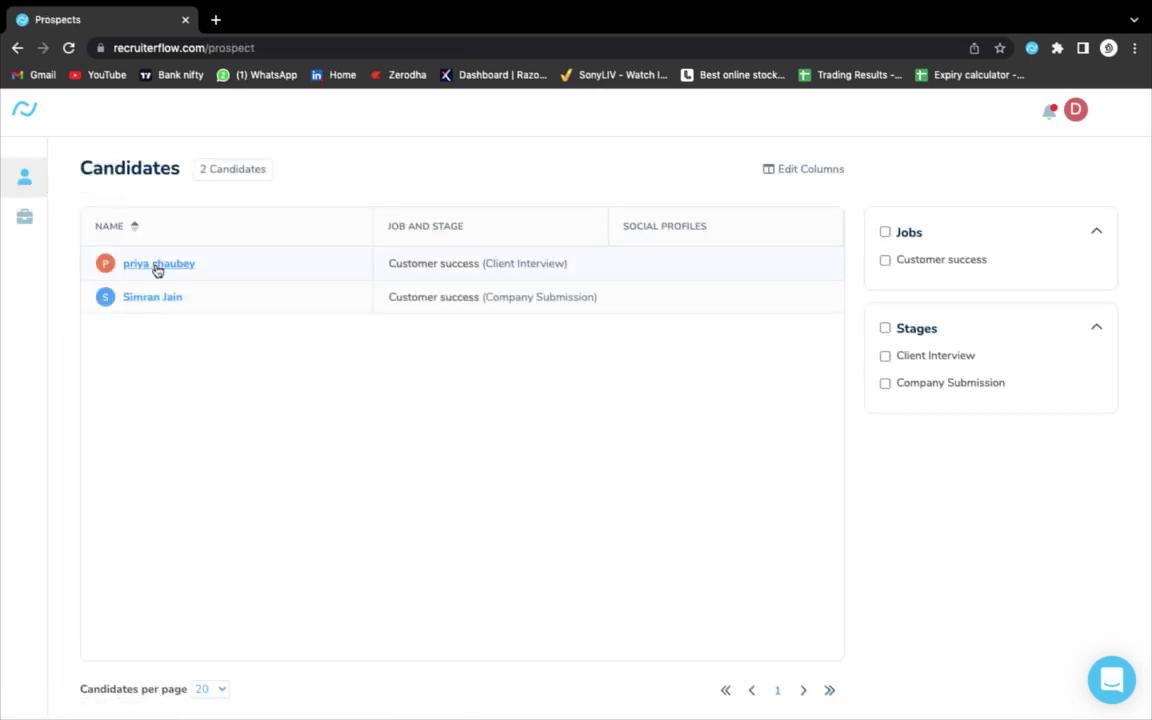
click(157, 264)
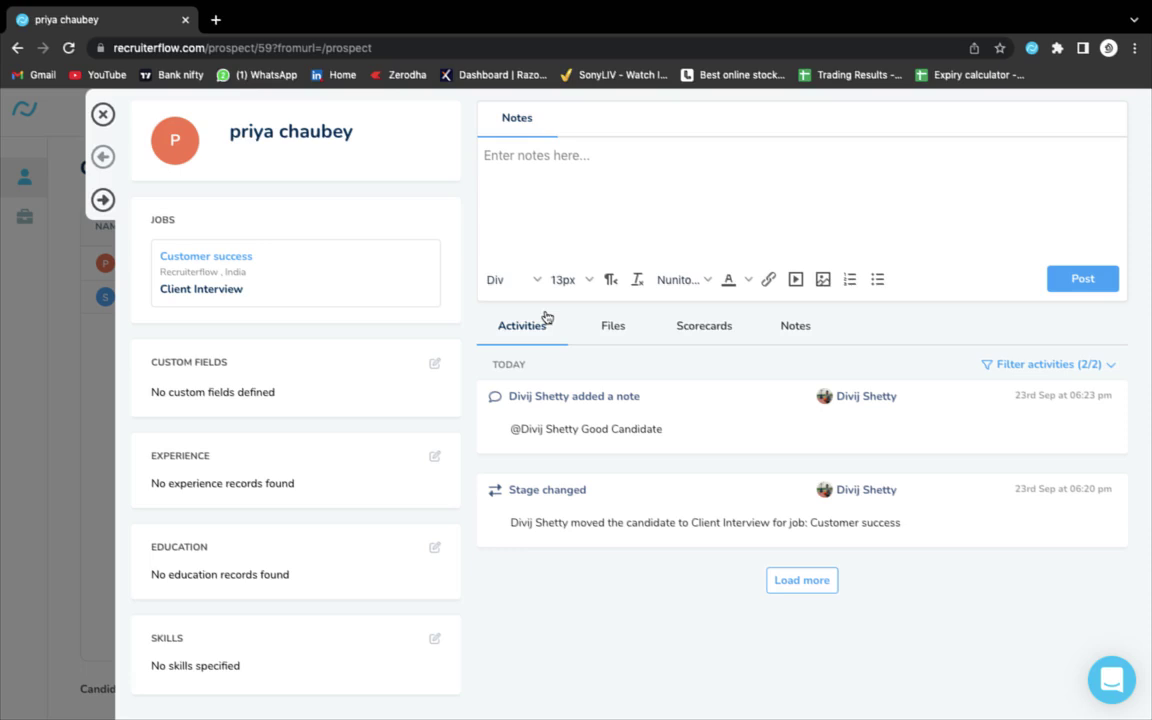
click(808, 334)
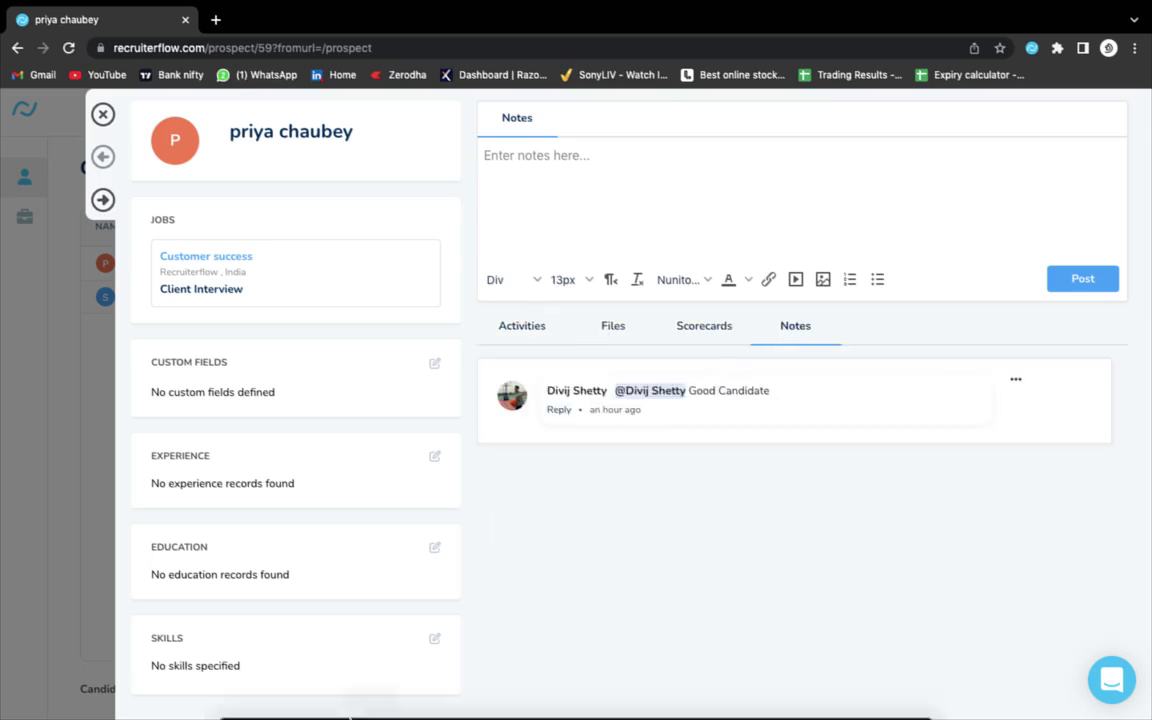
click(703, 330)
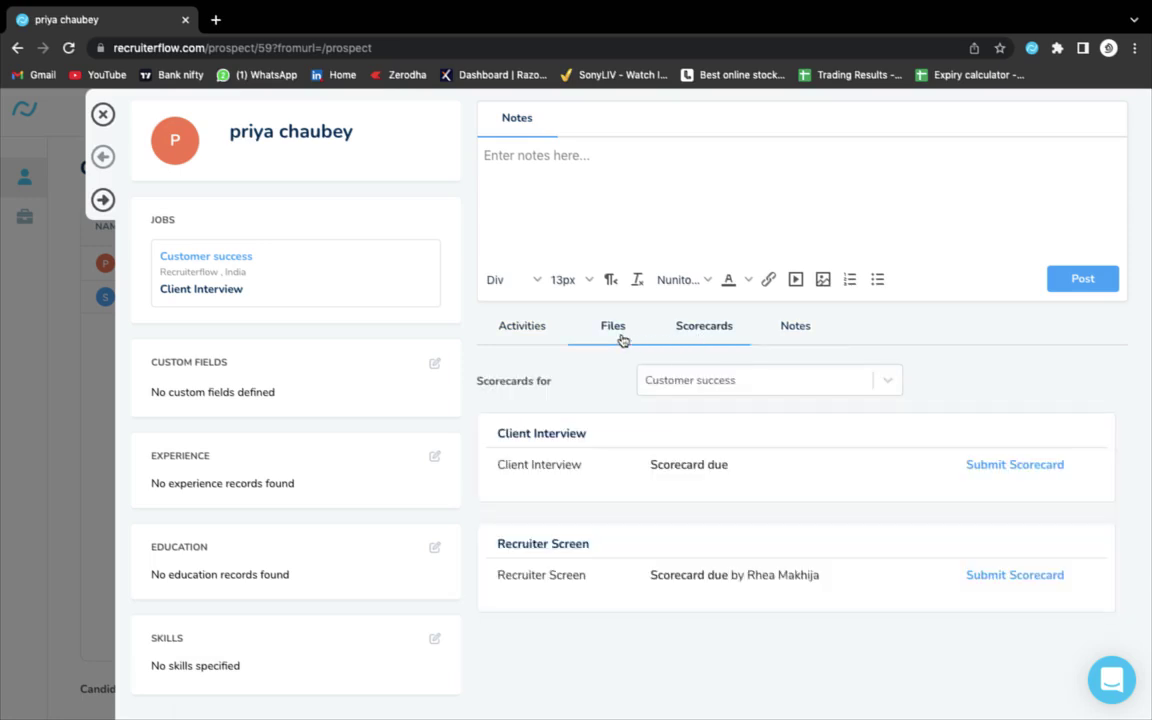
click(533, 329)
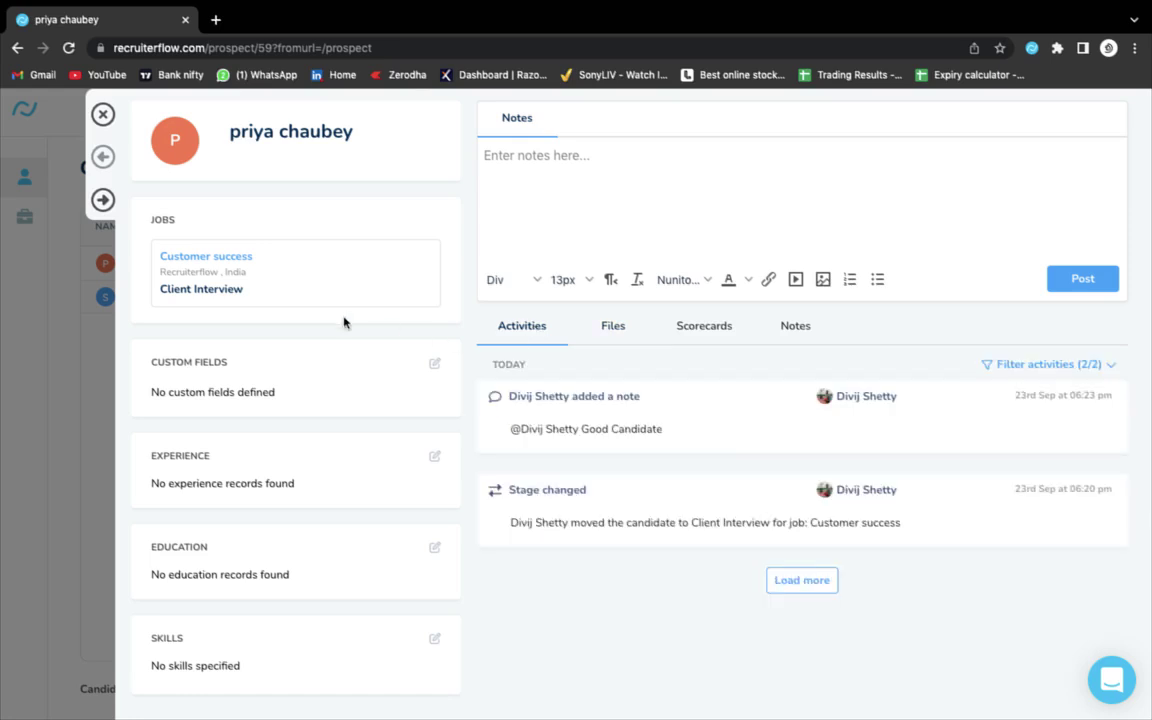
Step: Highlight the candidate's editable expected compensation field, then go back to the admin window
click(435, 365)
scroll(360, 260, up, 2)
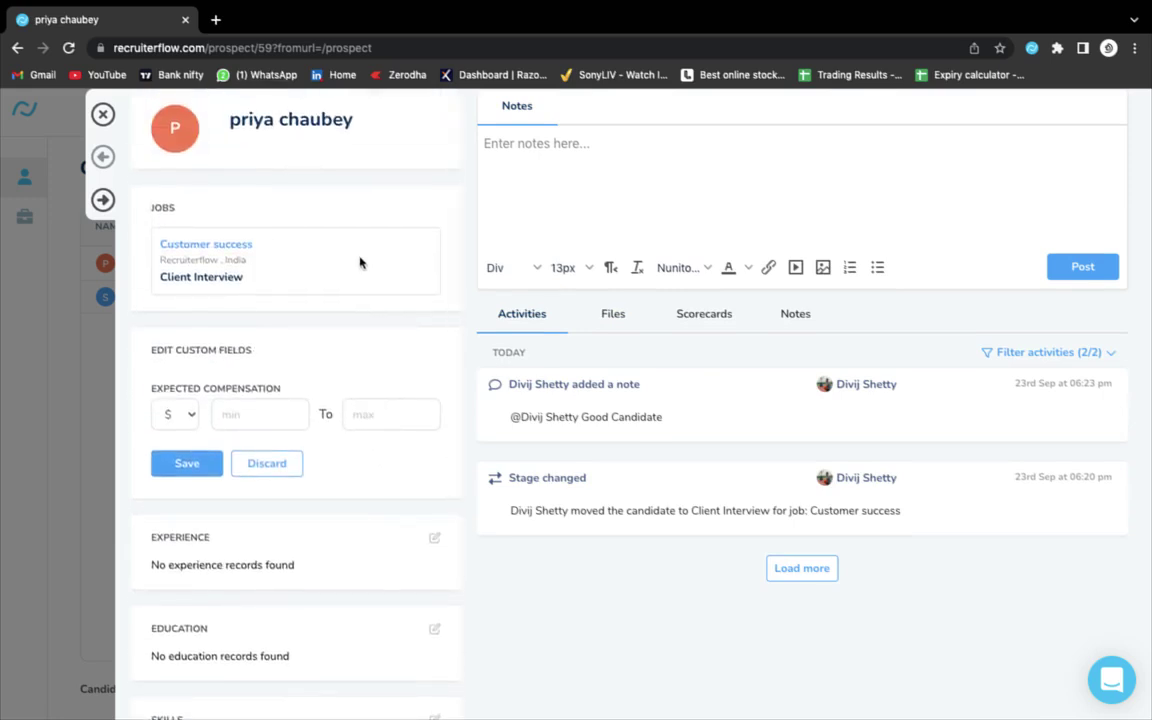
drag(130, 353, 369, 419)
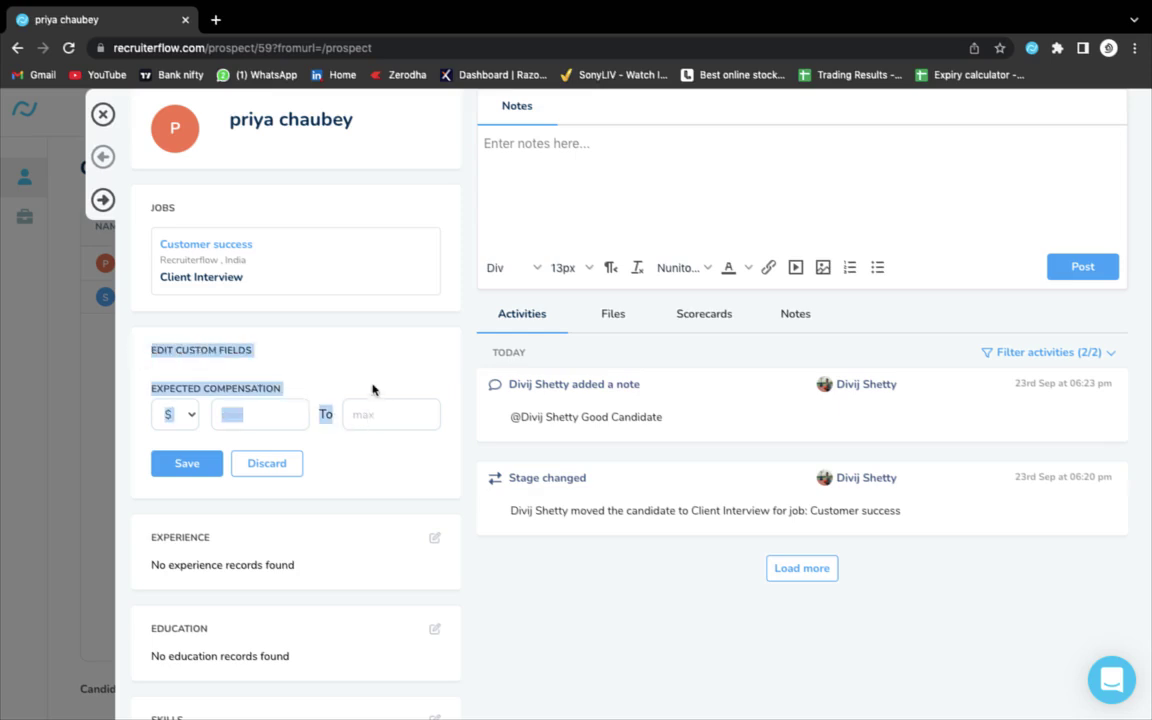
click(373, 388)
key(ctrl+Left)
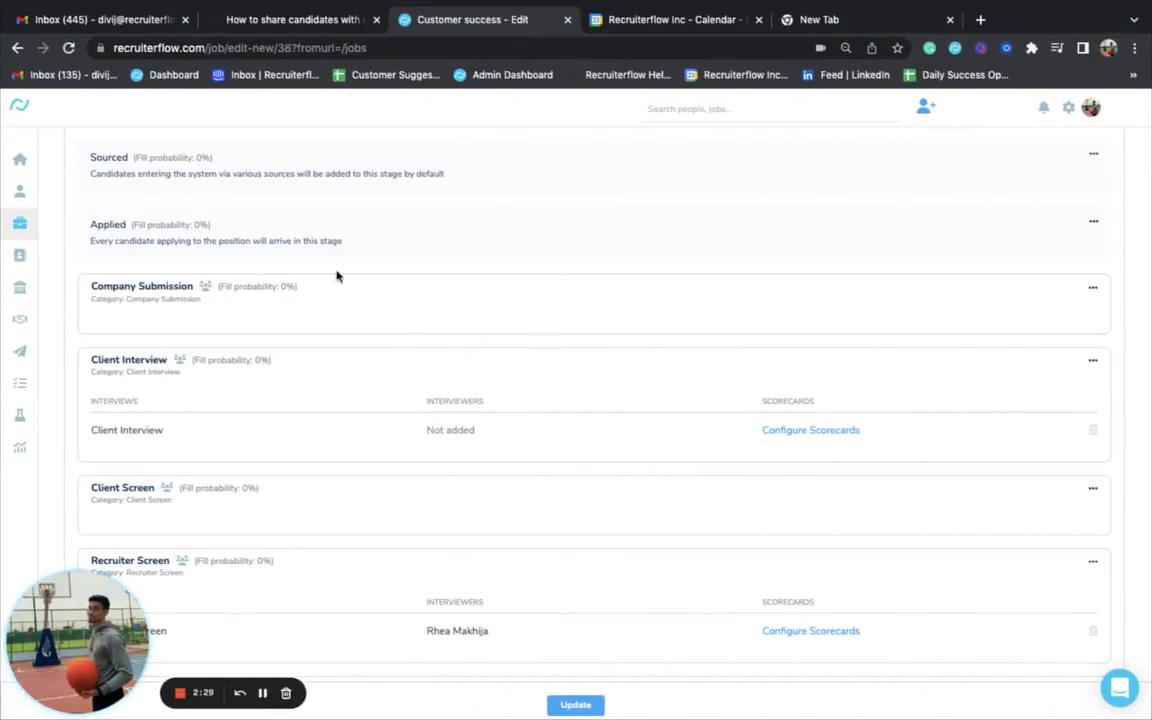
Step: Remove the Contact role from the expected compensation custom field, leaving Admin only, and save
click(1067, 118)
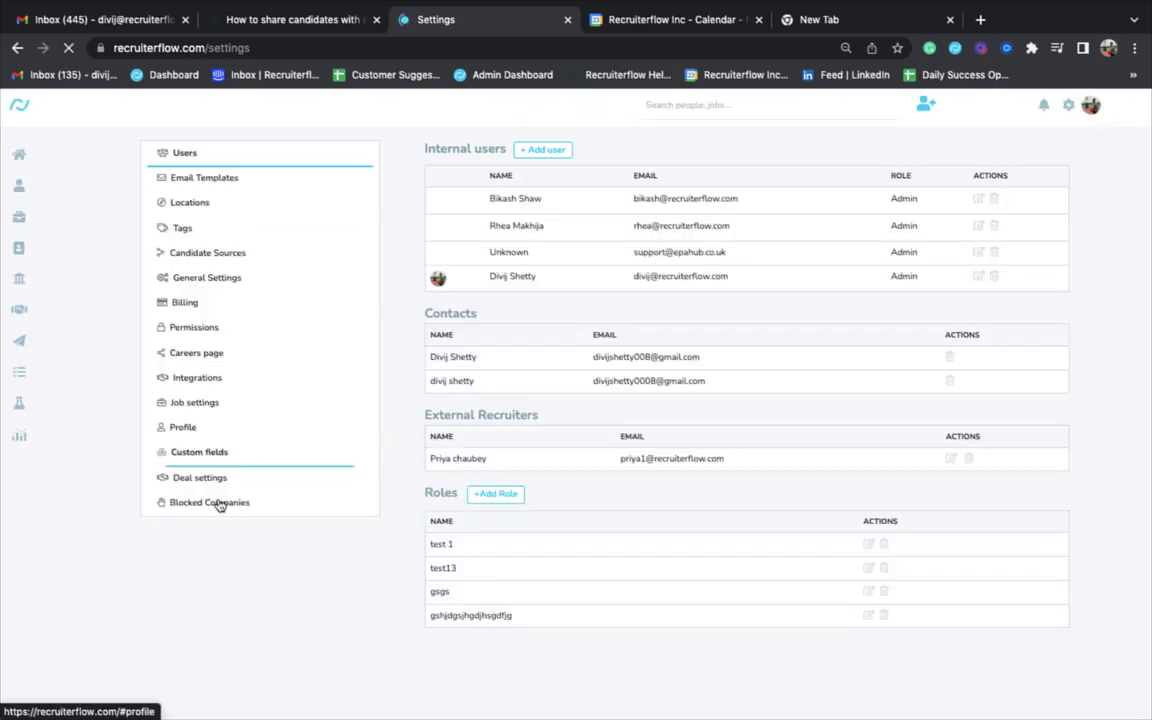
click(223, 454)
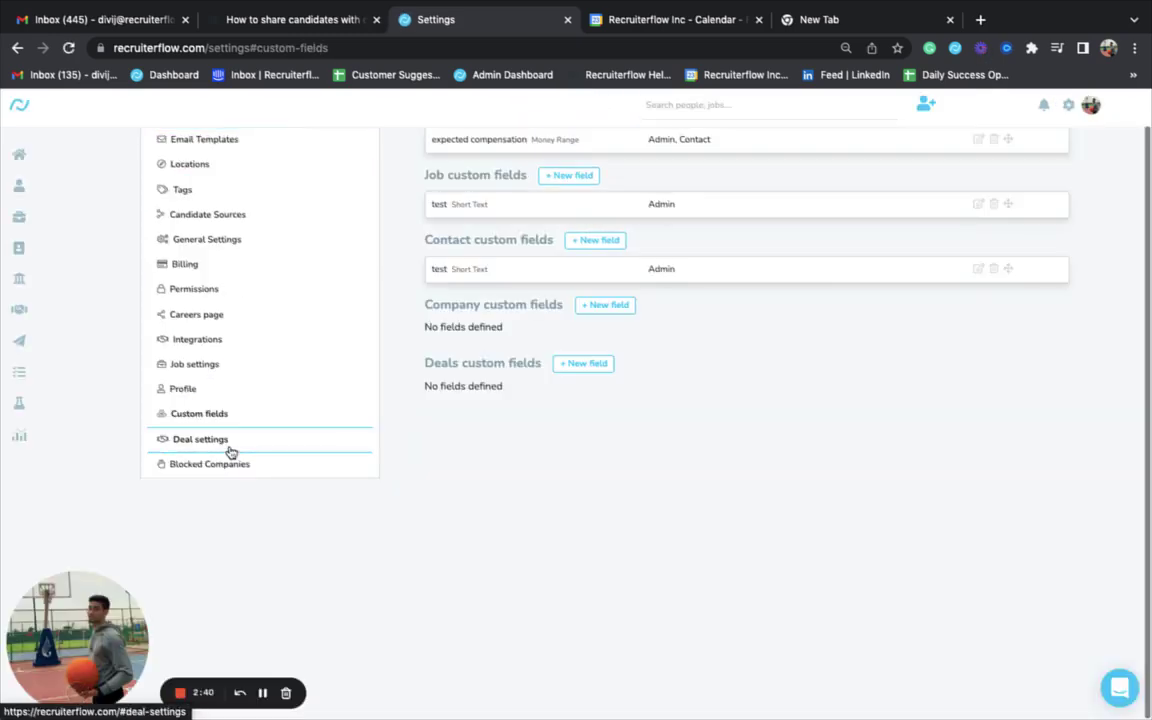
scroll(698, 182, up, 1)
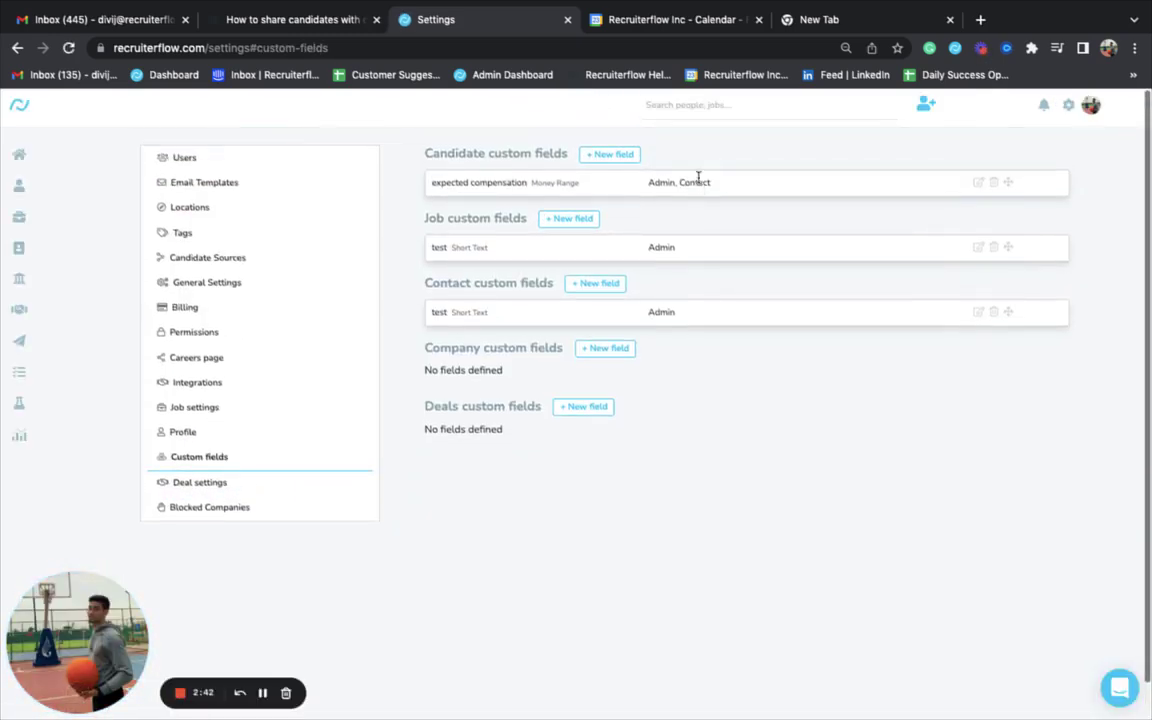
click(977, 182)
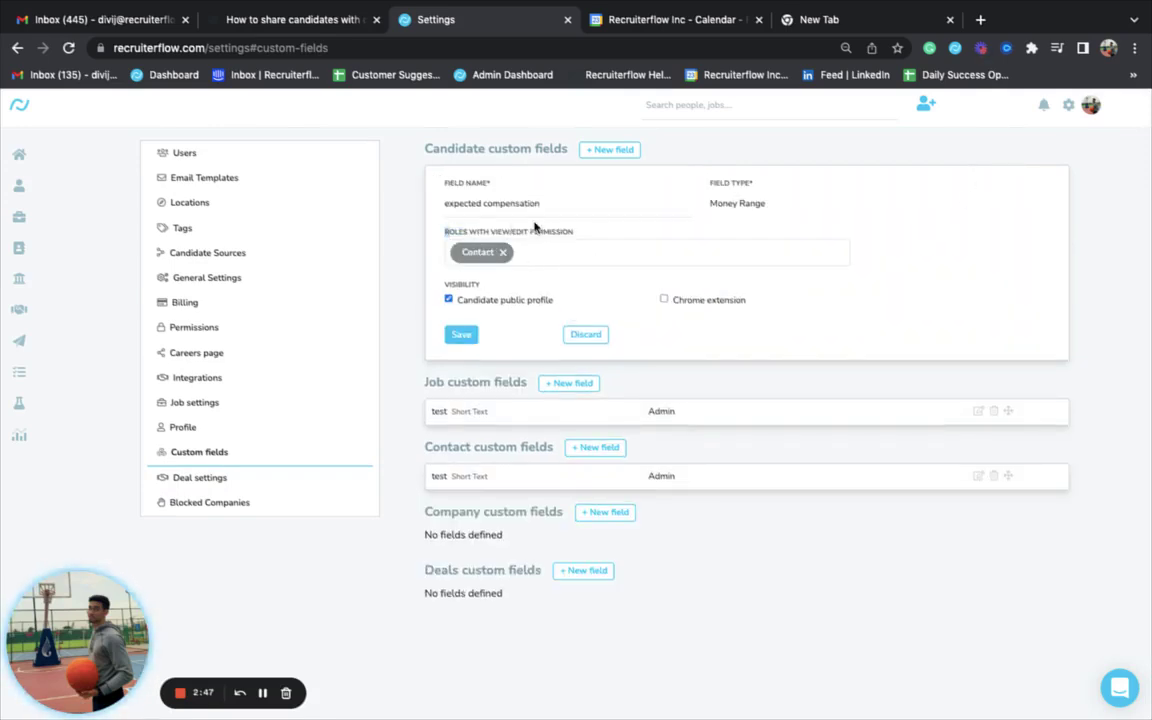
drag(535, 228, 585, 236)
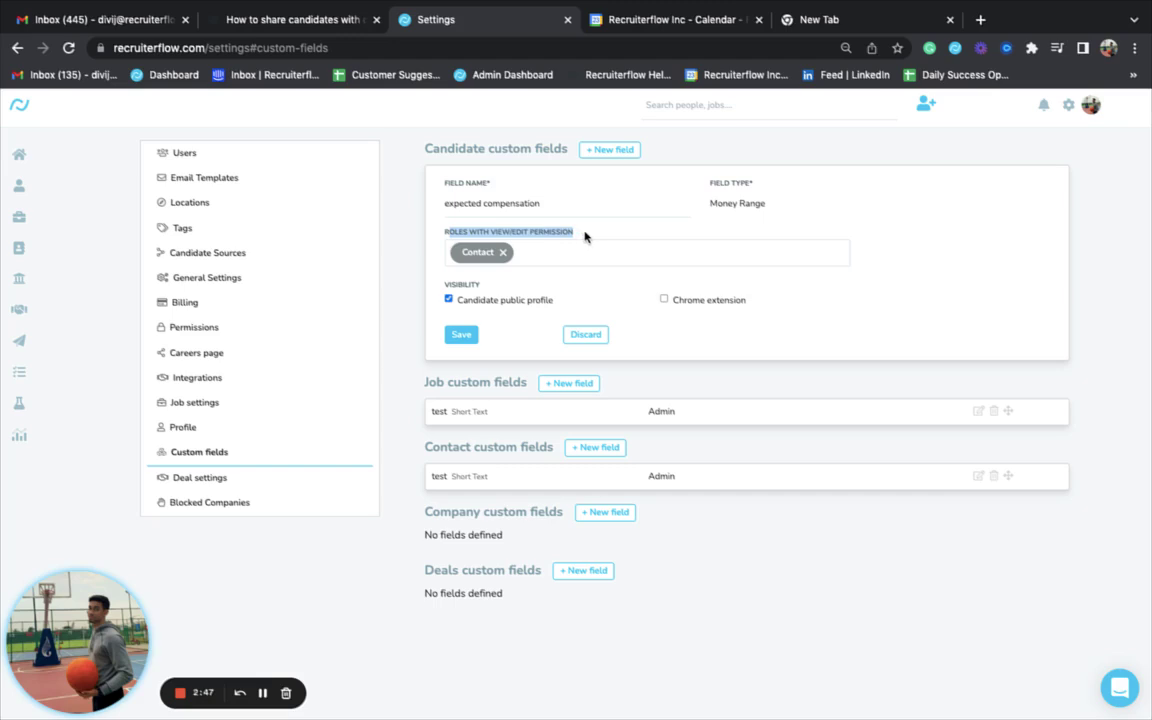
click(504, 253)
click(418, 269)
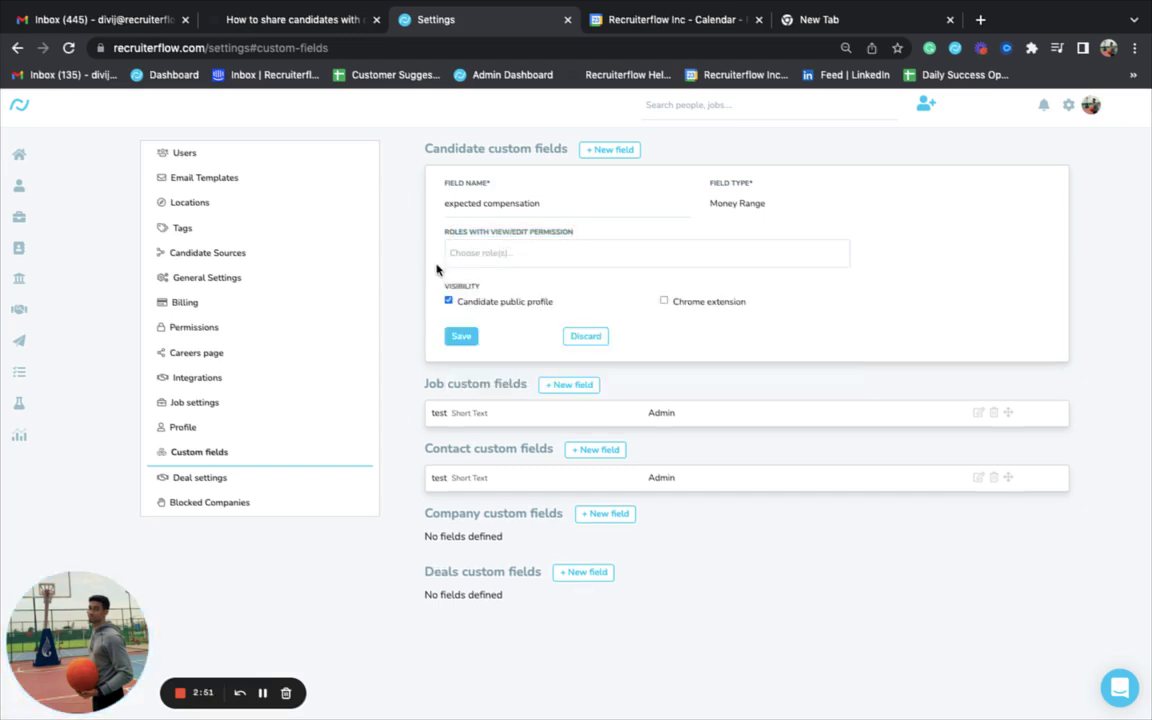
click(458, 336)
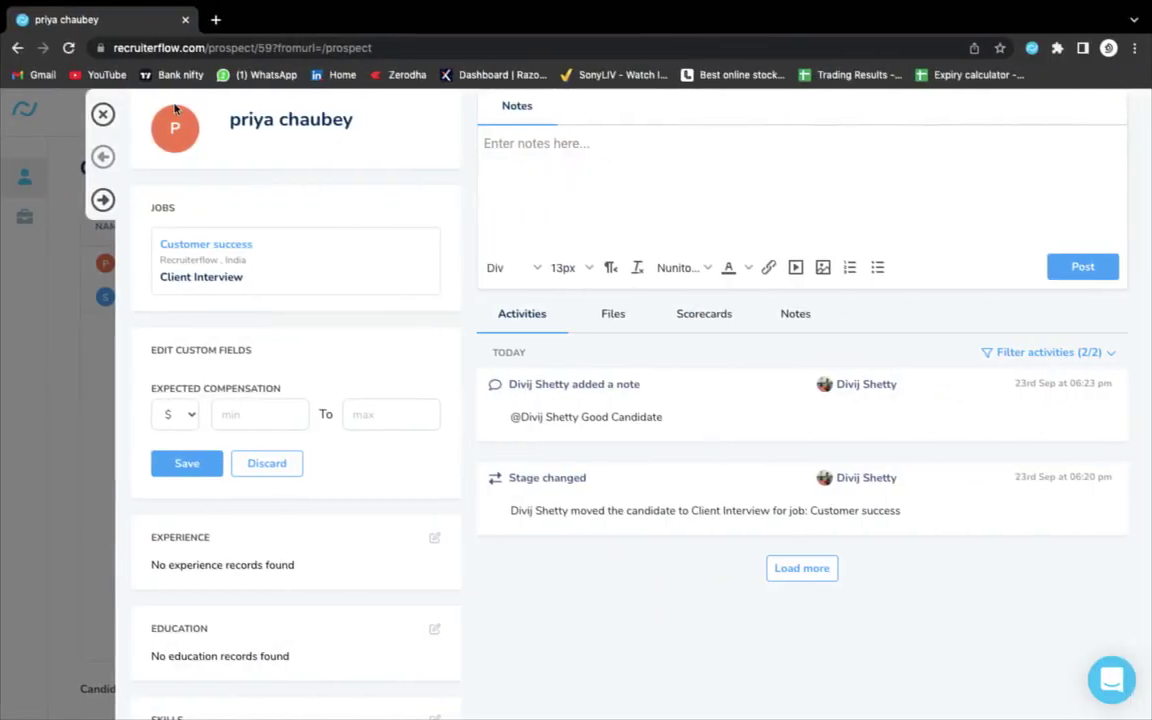
Step: Reload the contact portal profile and check its Custom Fields editor offers nothing editable
click(69, 48)
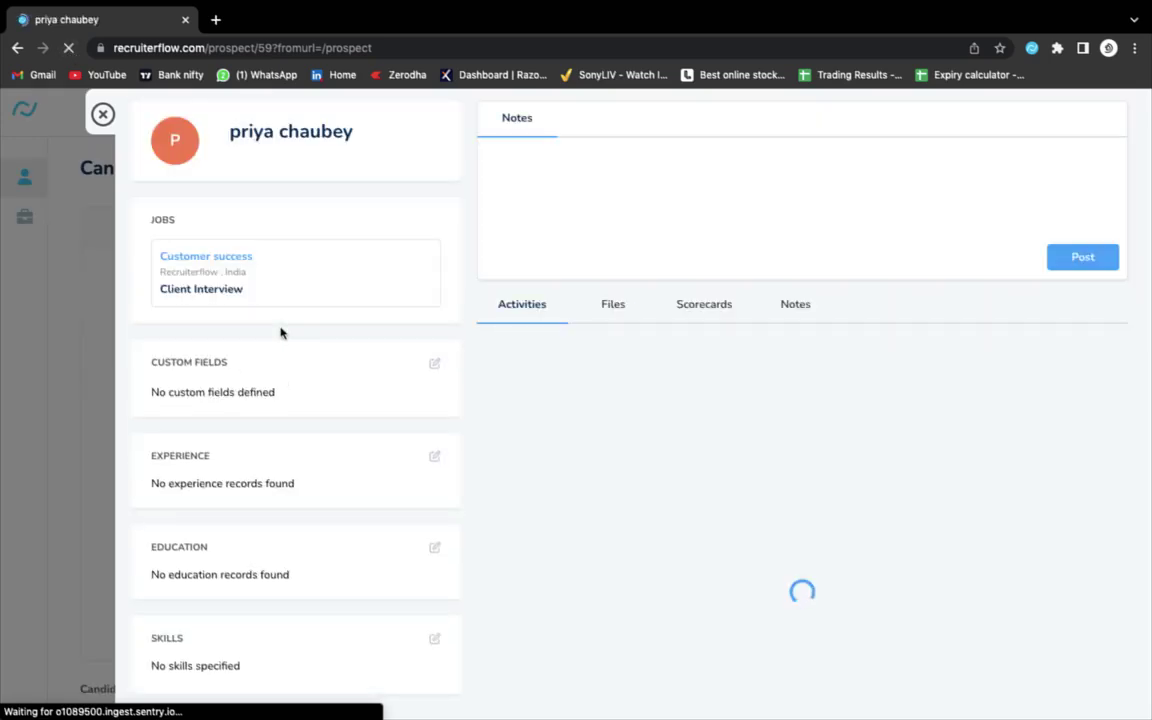
click(435, 366)
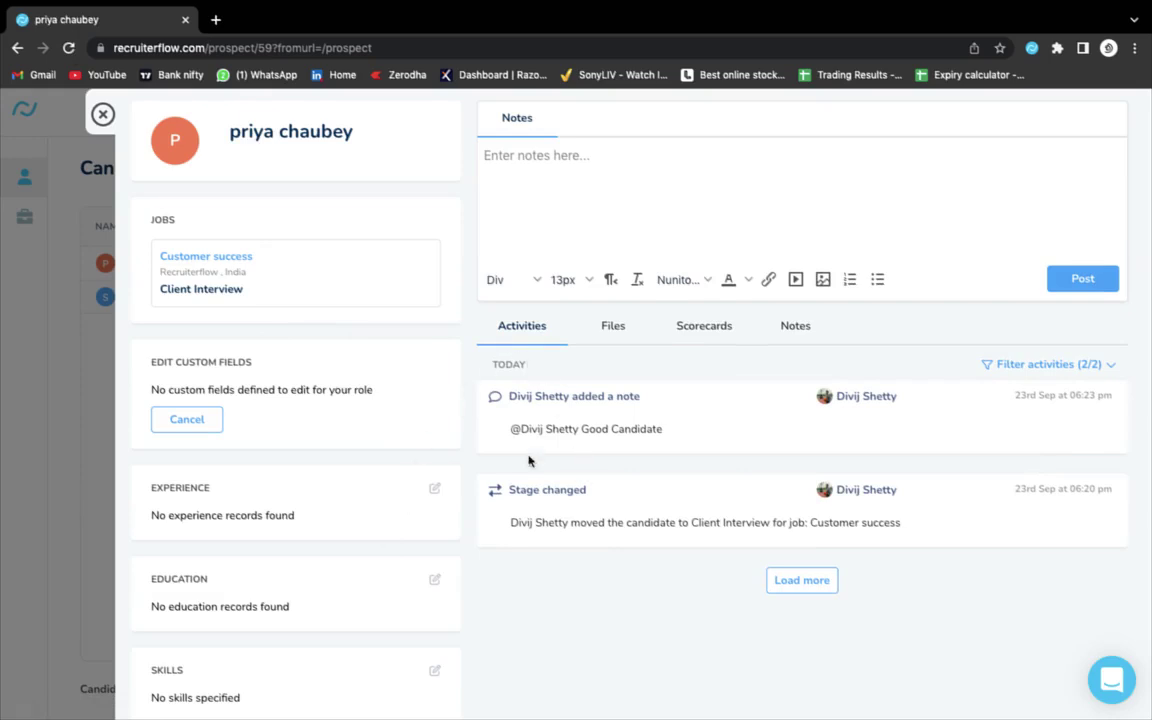
key(ctrl+Left)
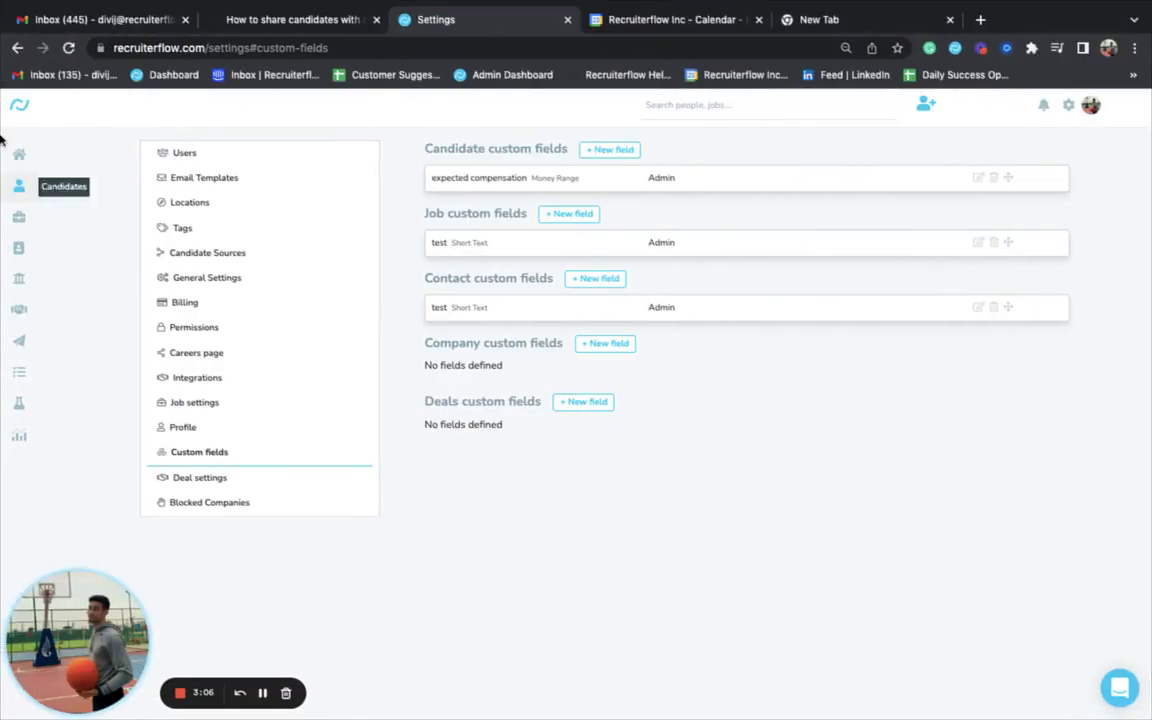
Step: Open the candidate from the Candidates list and scroll the contact portal profile to verify
click(36, 202)
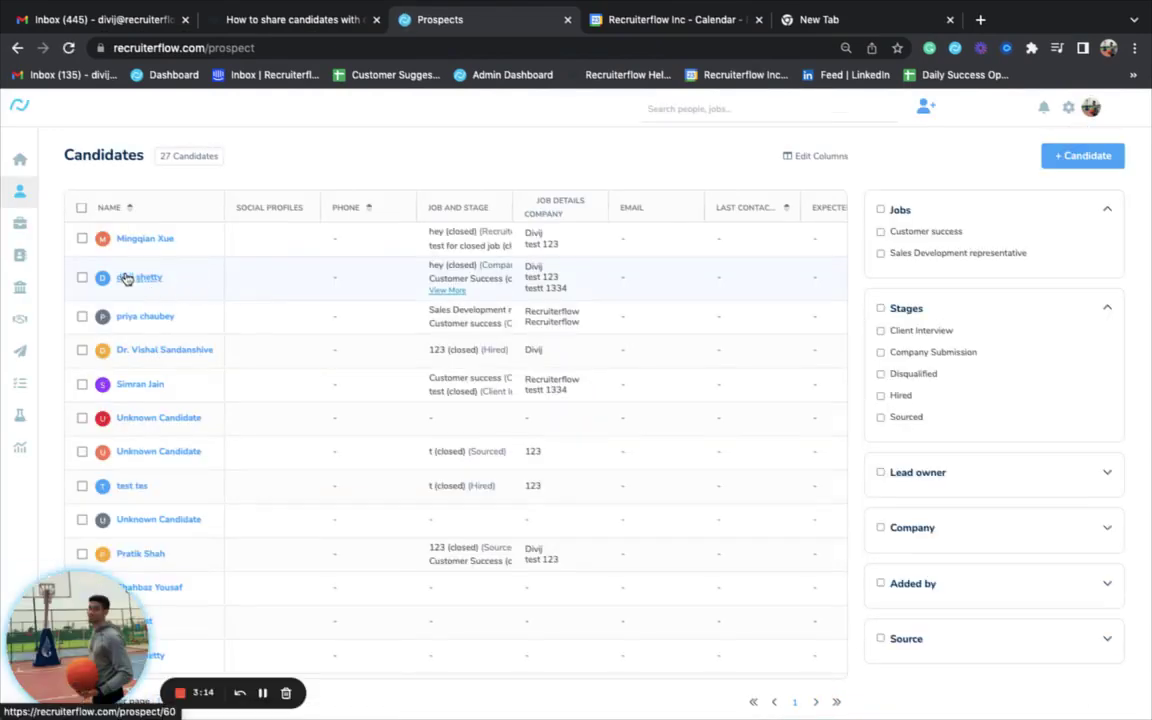
click(145, 317)
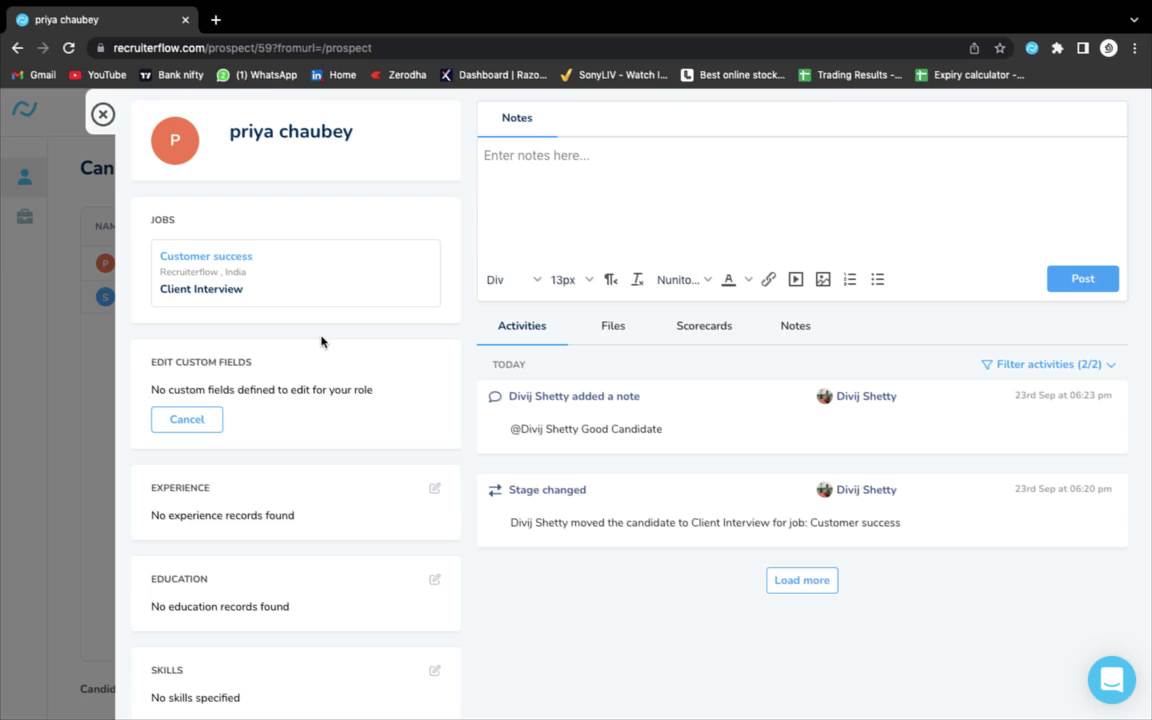
scroll(321, 342, down, 3)
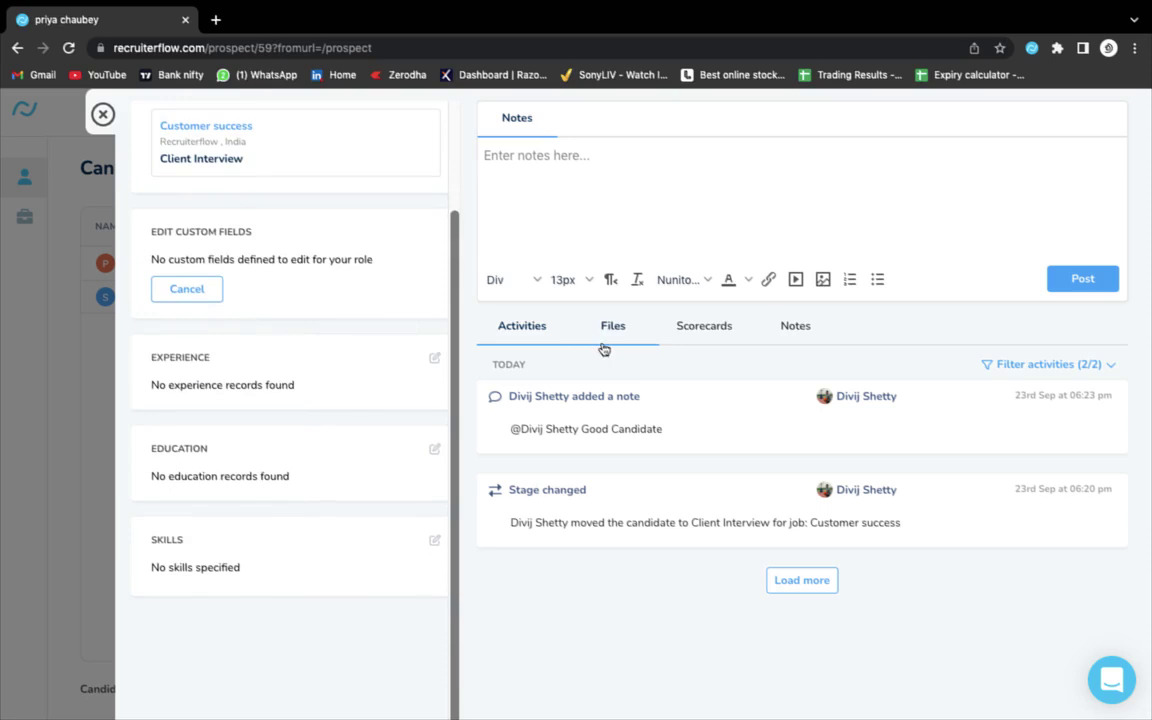
scroll(399, 368, up, 3)
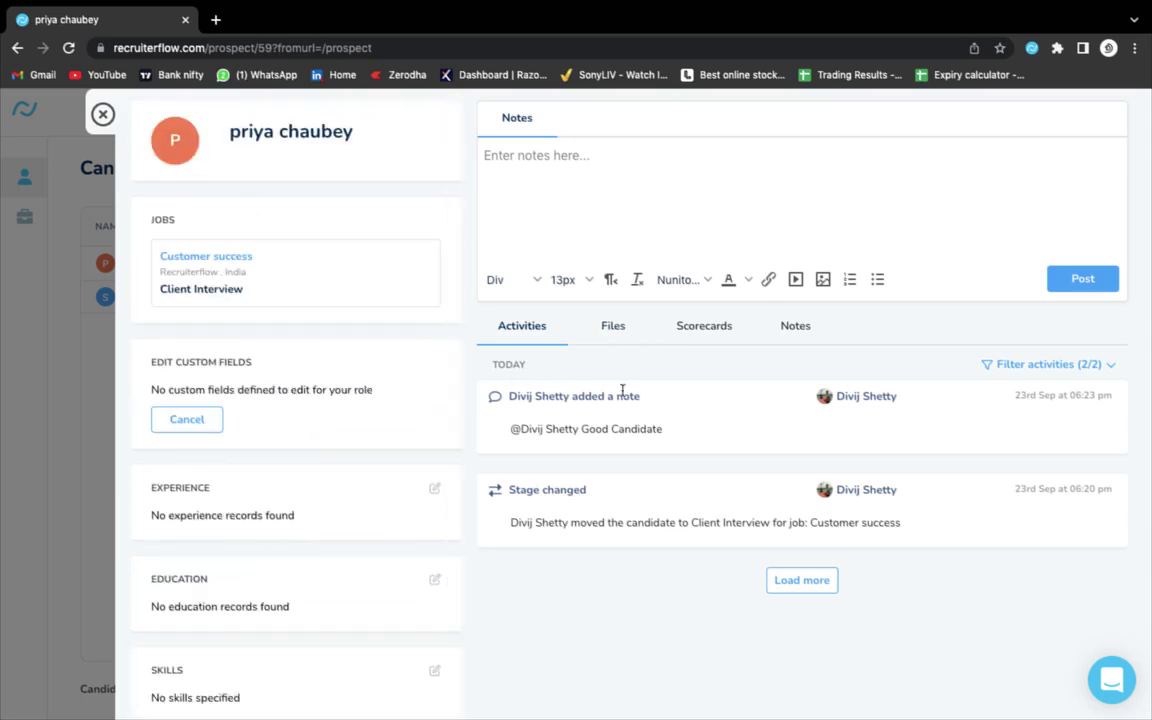